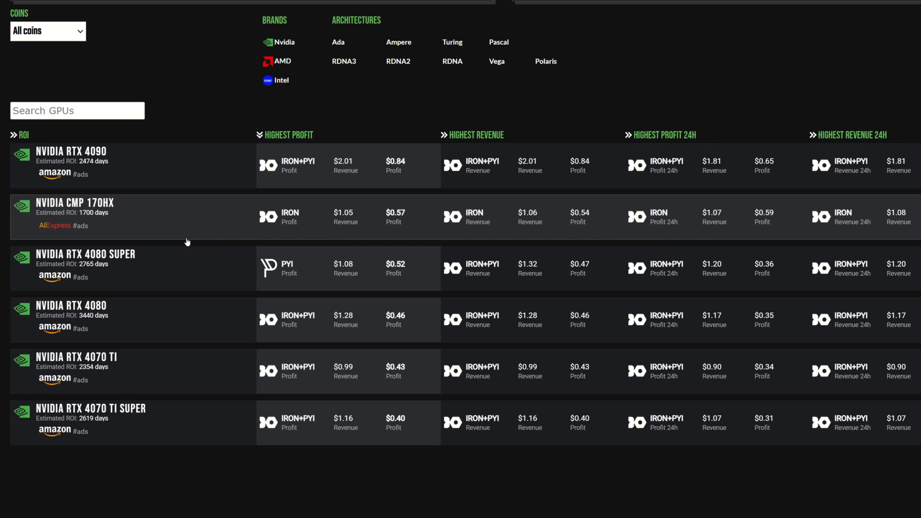
scroll(186, 282, "down", 1)
scroll(184, 281, "down", 3)
scroll(185, 282, "down", 2)
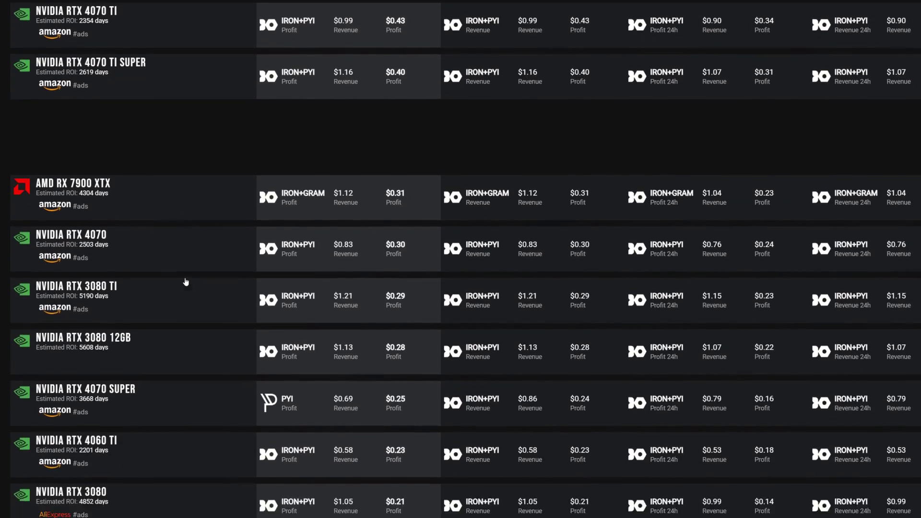
scroll(185, 281, "down", 3)
scroll(186, 281, "down", 1)
scroll(185, 281, "down", 1)
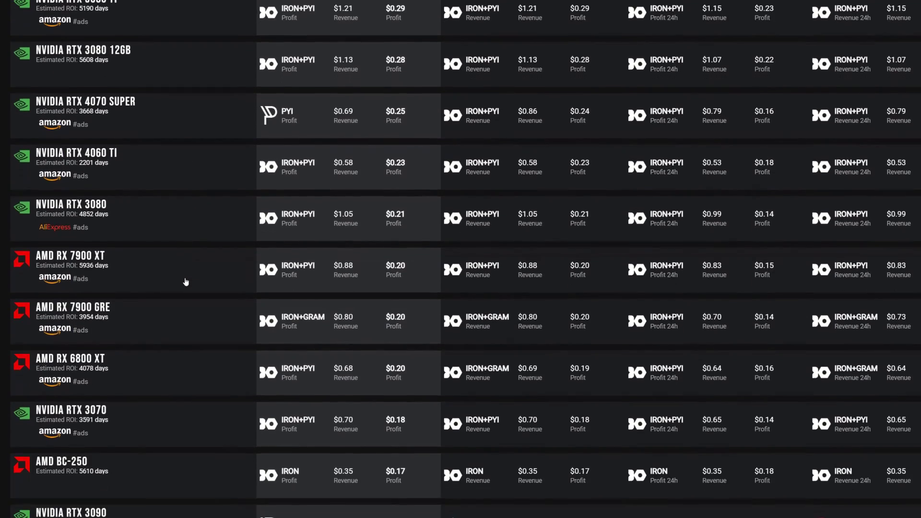
scroll(184, 281, "down", 1)
scroll(185, 282, "down", 1)
scroll(185, 281, "down", 2)
scroll(185, 281, "down", 1)
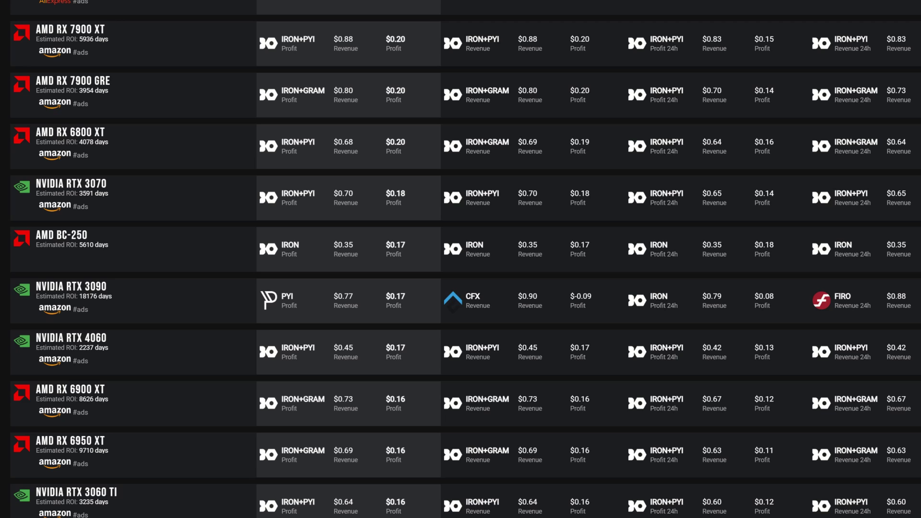
scroll(115, 253, "up", 3)
left_click(58, 156)
type("3070")
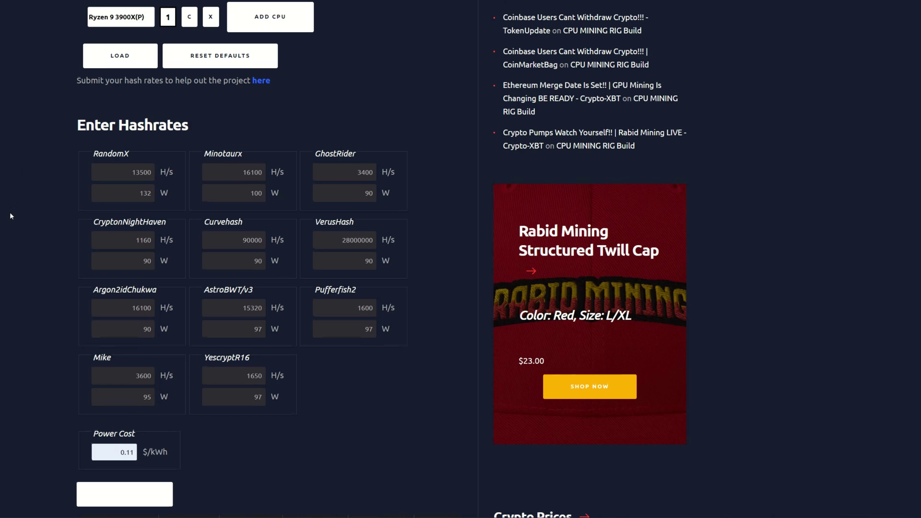
scroll(9, 212, "down", 3)
scroll(9, 213, "down", 3)
scroll(10, 210, "down", 1)
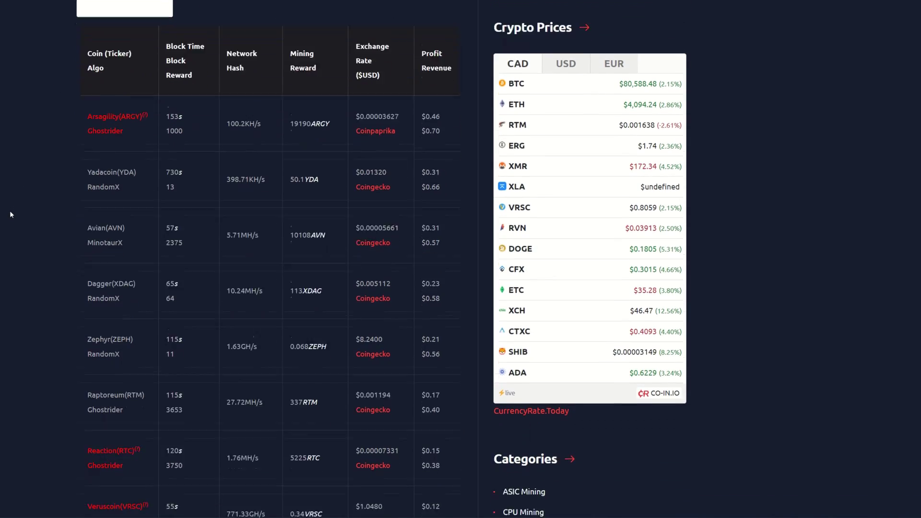
scroll(10, 211, "down", 1)
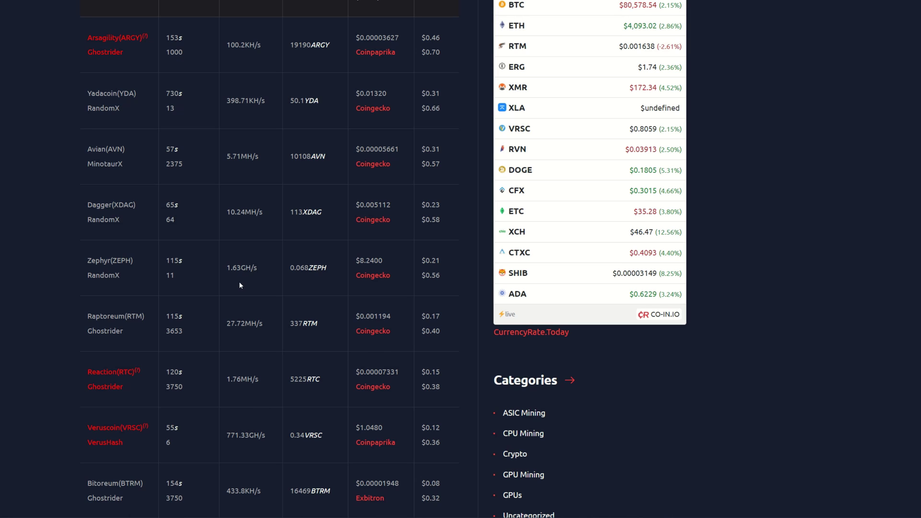
scroll(239, 285, "down", 1)
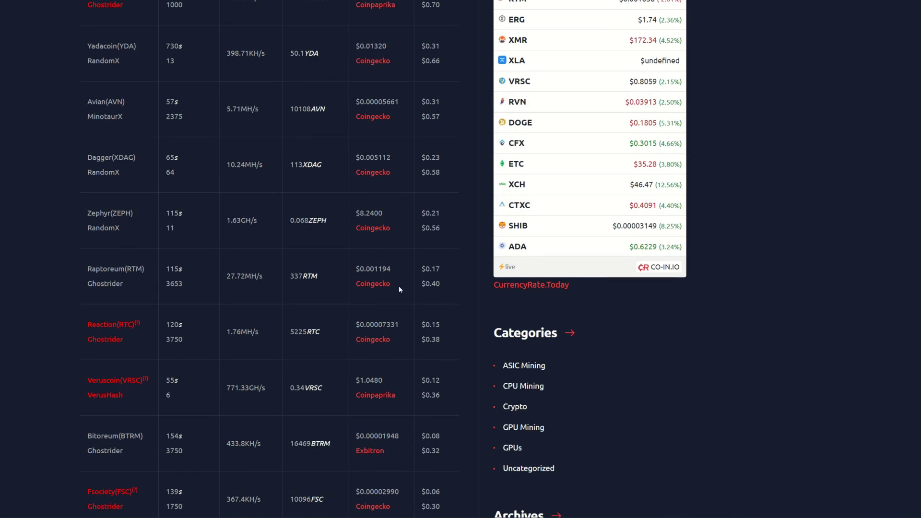
scroll(225, 331, "up", 5)
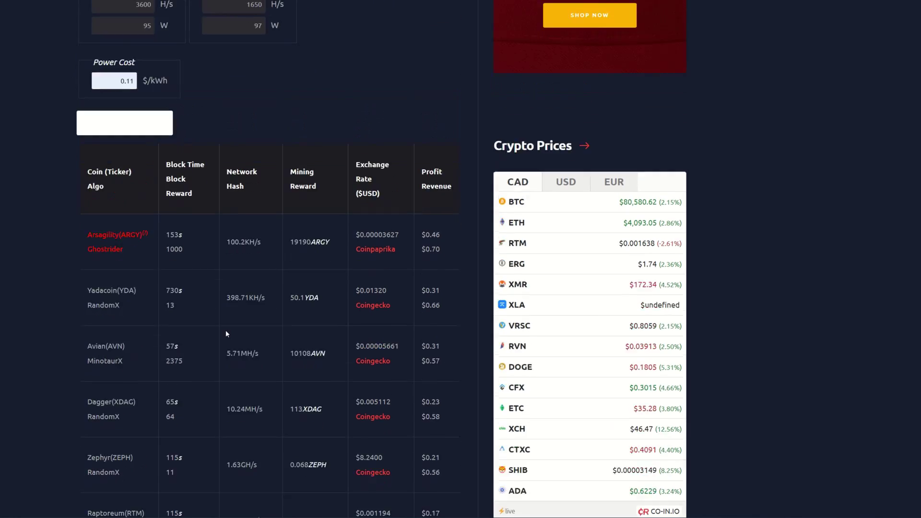
scroll(222, 324, "up", 5)
scroll(222, 325, "up", 3)
- Load the Ryzen 9 7950X(P) preset hashrates and recalculate profits, with Arsagility at $0.71
left_click(135, 17)
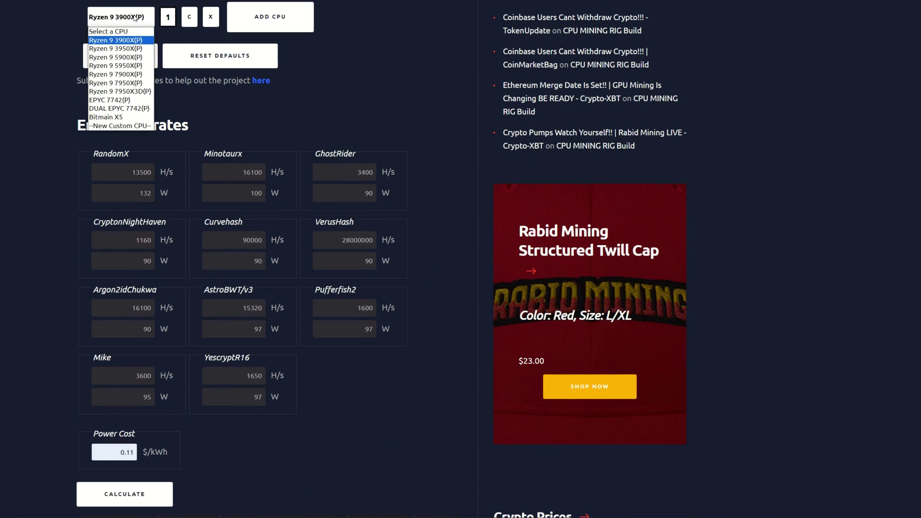
left_click(115, 83)
left_click(119, 56)
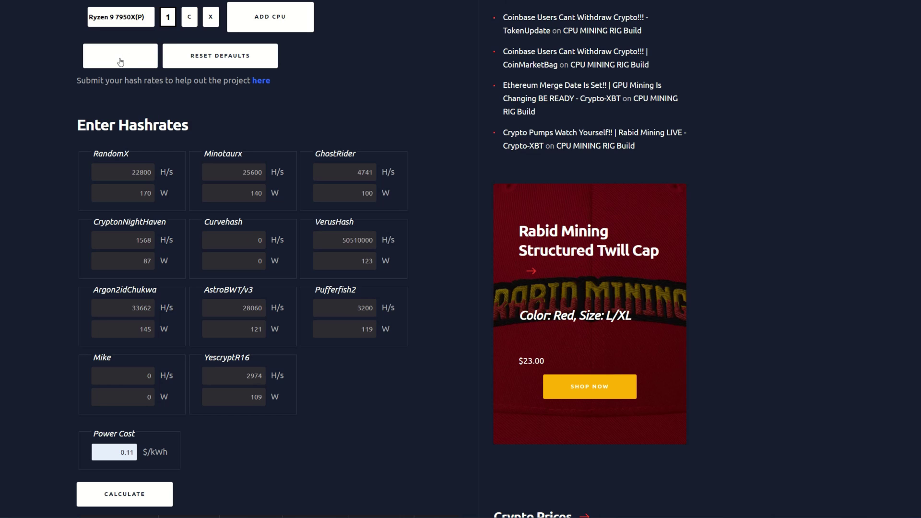
scroll(8, 243, "down", 3)
scroll(9, 243, "down", 2)
left_click(134, 215)
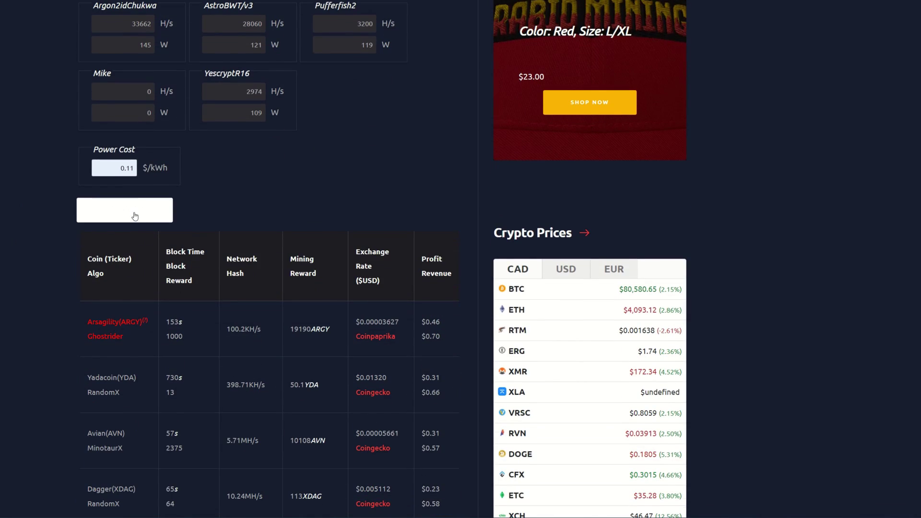
scroll(45, 250, "down", 3)
scroll(112, 220, "down", 2)
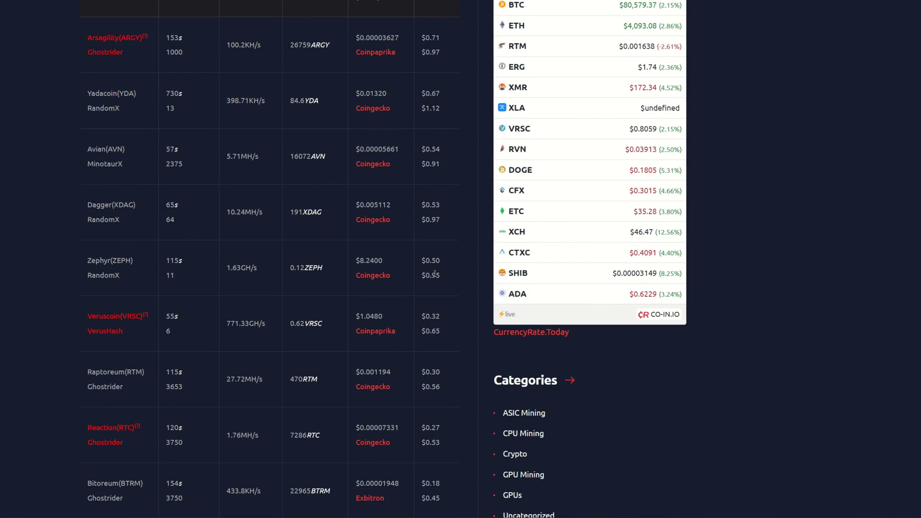
scroll(395, 273, "up", 4)
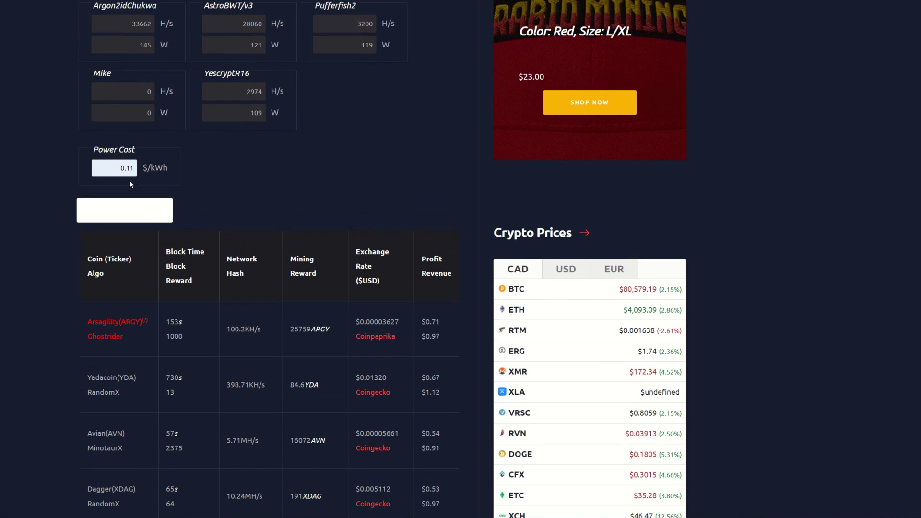
key("BackSpace")
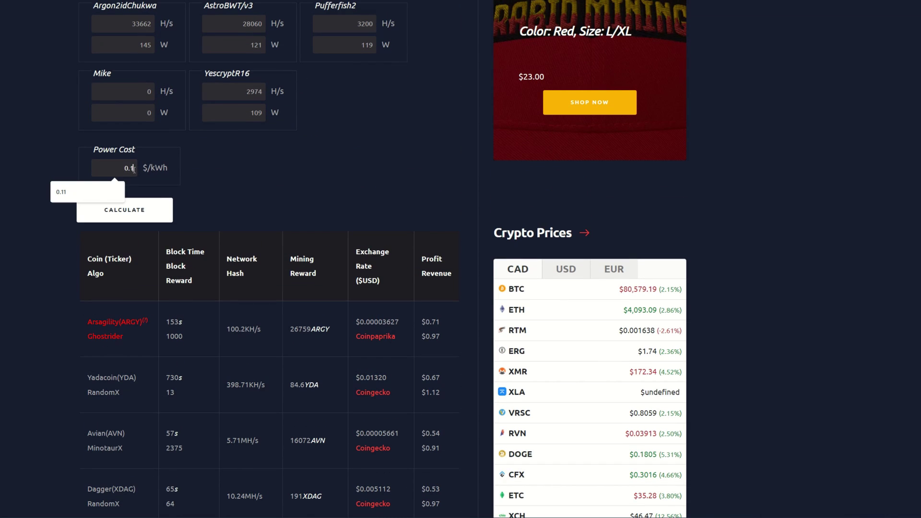
type("5")
- Recalculate coin profits at 0.15 $/kWh, with Arsagility dropping to $0.61
left_click(124, 214)
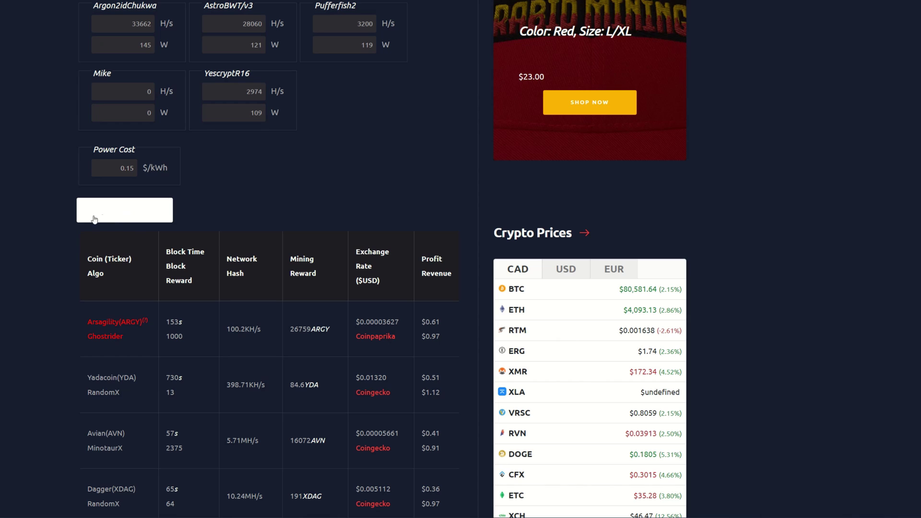
scroll(40, 238, "down", 4)
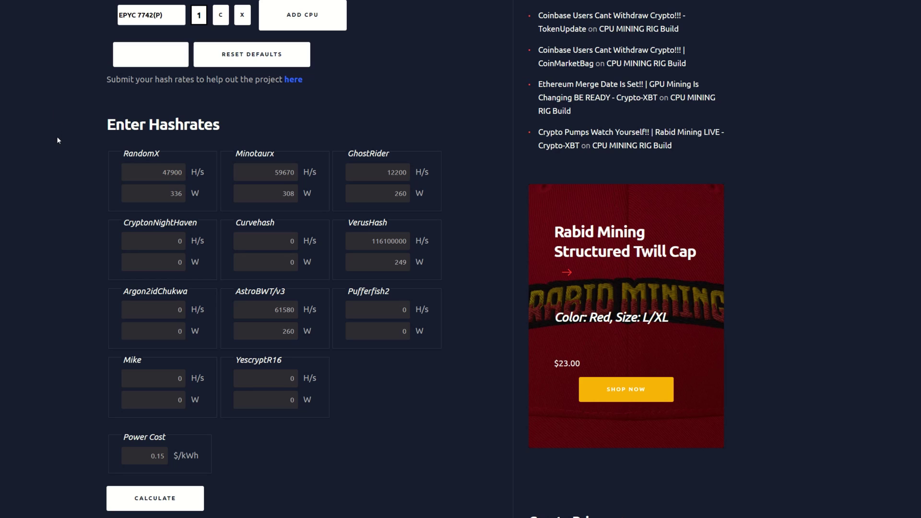
scroll(58, 140, "down", 5)
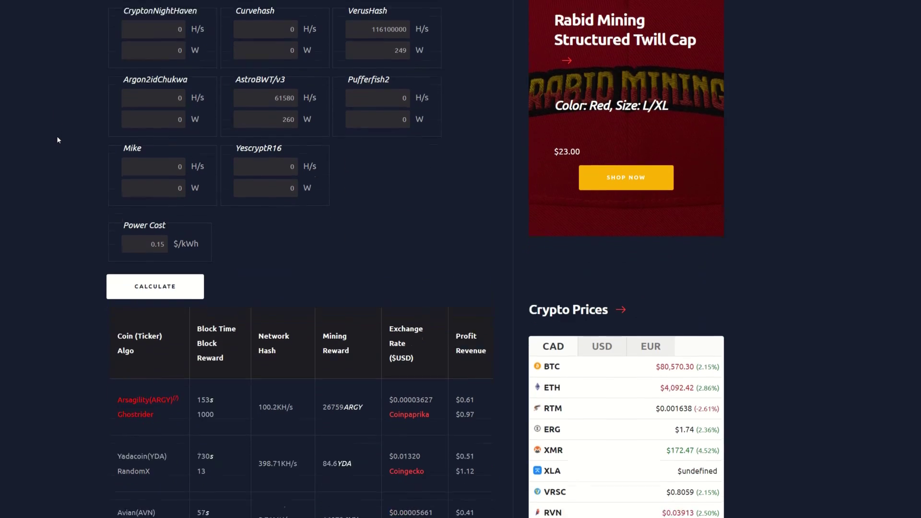
scroll(57, 140, "down", 3)
- Recalculate and review the Rabid Mining CPU coin profit results
left_click(118, 163)
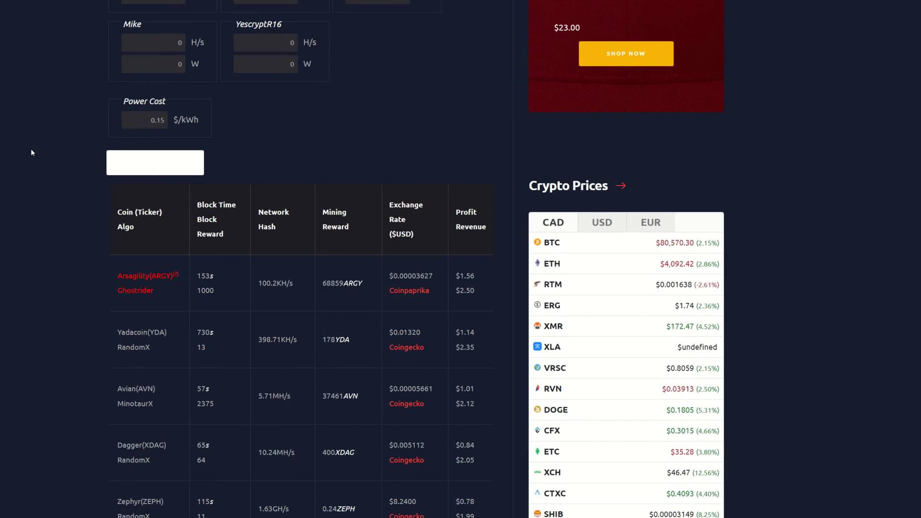
scroll(28, 157, "down", 3)
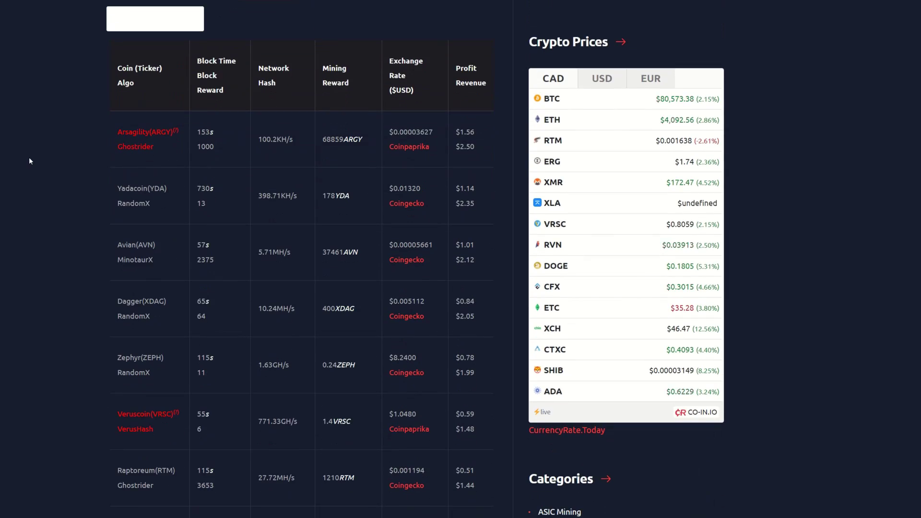
scroll(29, 157, "down", 3)
scroll(29, 157, "down", 1)
scroll(26, 157, "down", 1)
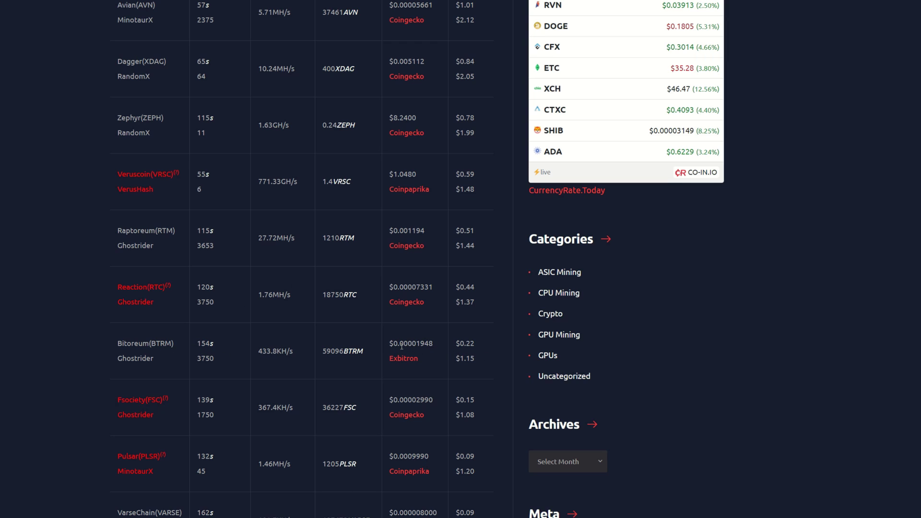
scroll(402, 346, "up", 3)
scroll(401, 346, "up", 3)
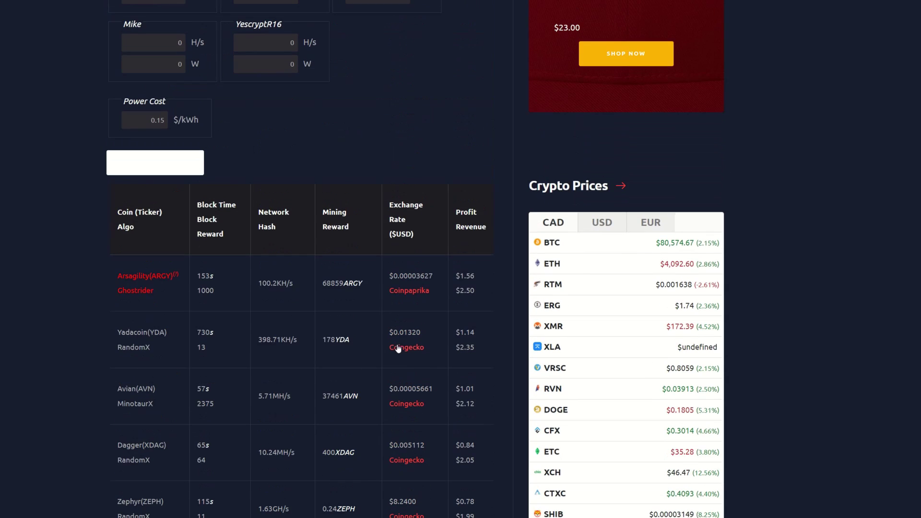
scroll(396, 346, "up", 3)
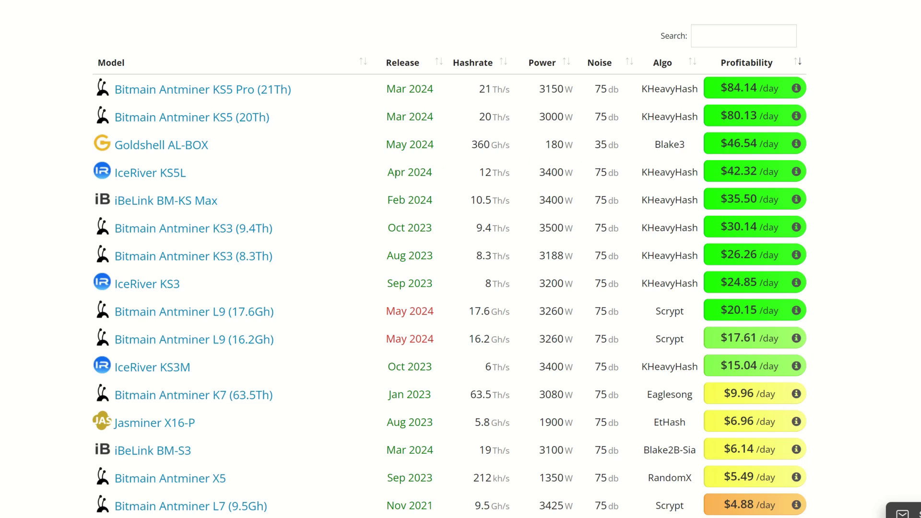
- Filter the ASIC miner table by 'sha', then reload for fresh profit figures
left_click(731, 38)
type("sha")
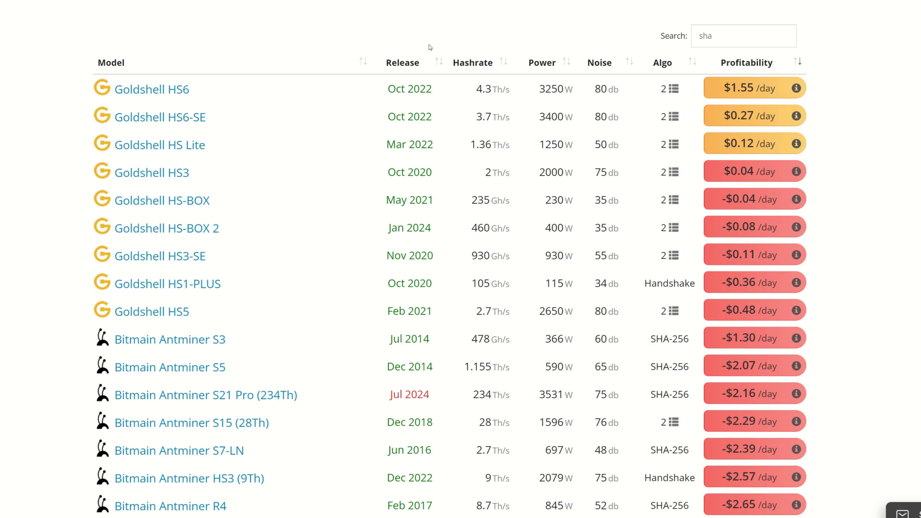
key("Return")
type("s")
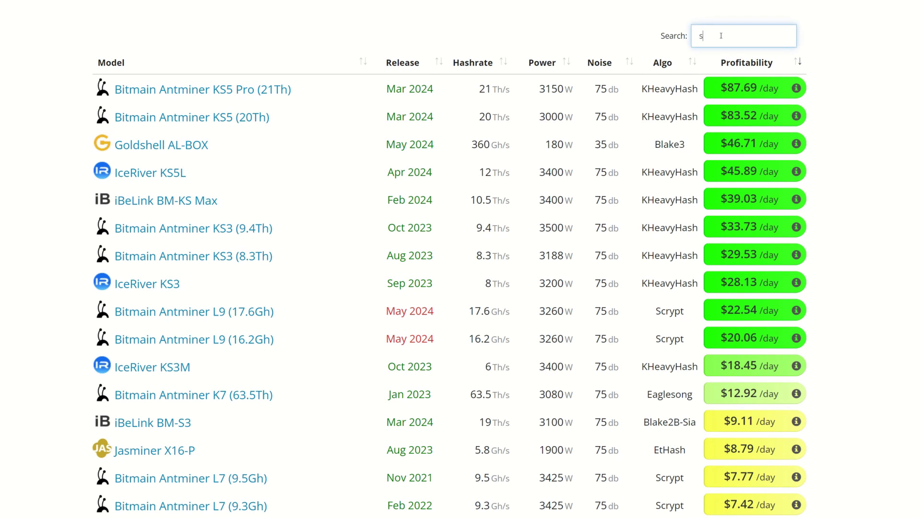
type("ha")
scroll(351, 206, "down", 2)
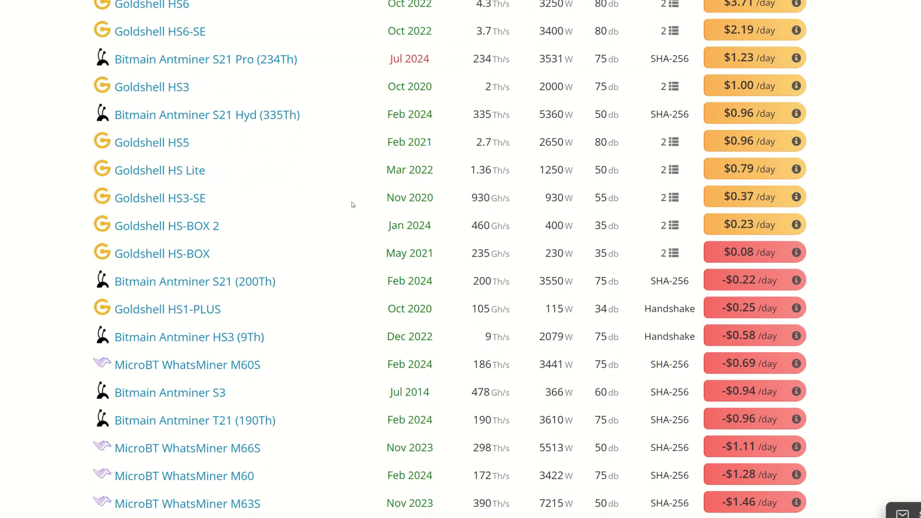
scroll(685, 85, "up", 1)
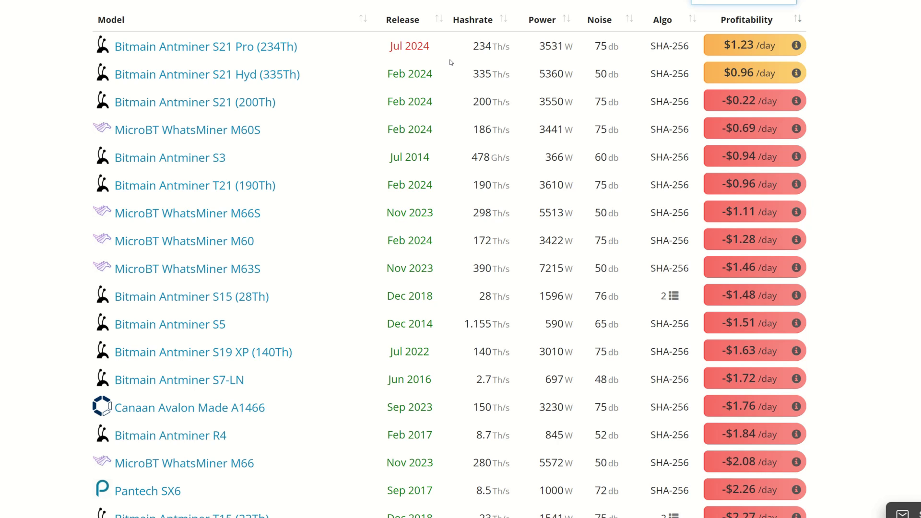
scroll(332, 341, "up", 1)
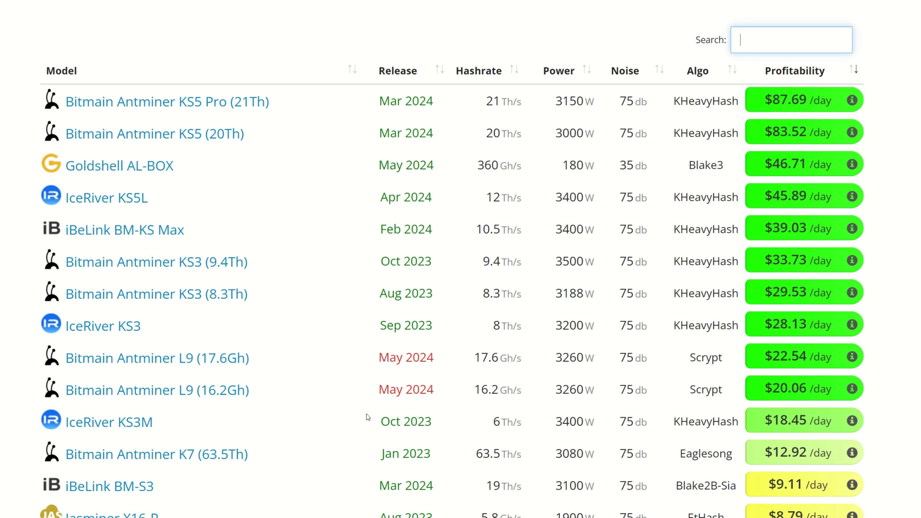
scroll(353, 449, "down", 3)
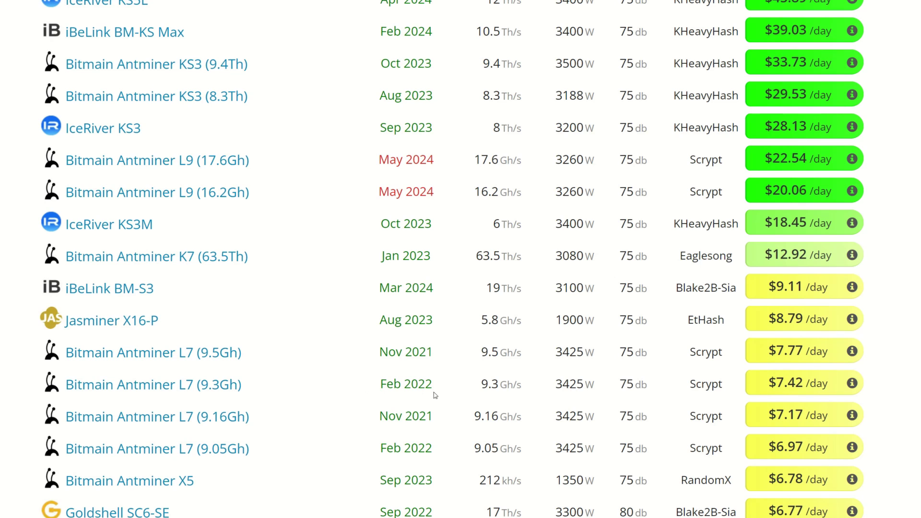
scroll(468, 396, "down", 1)
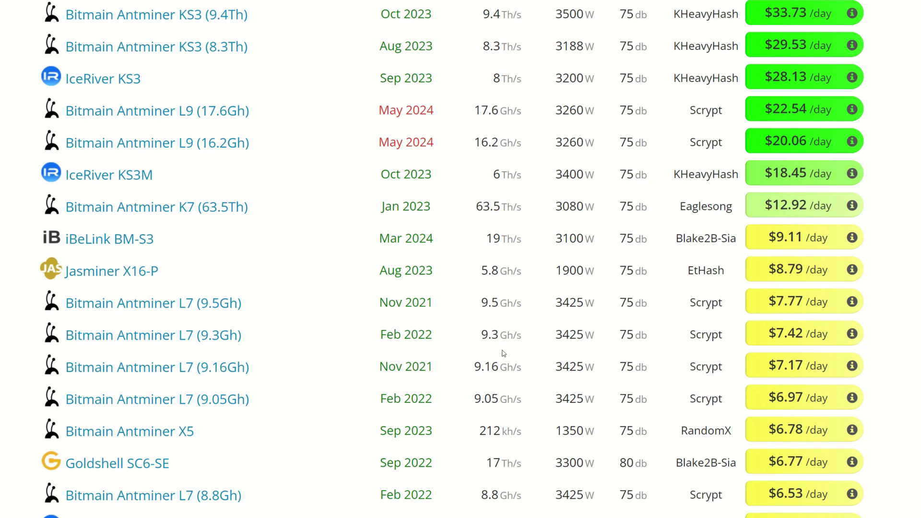
scroll(469, 359, "down", 2)
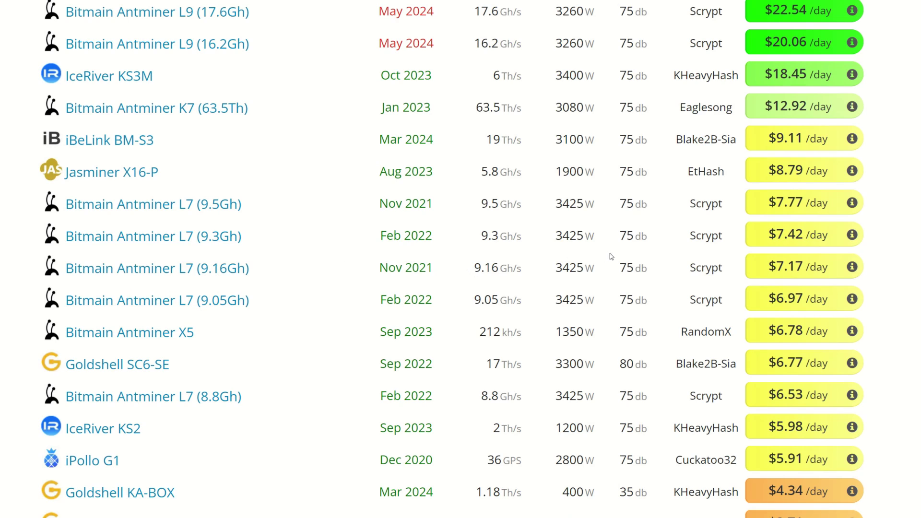
scroll(287, 411, "down", 1)
scroll(287, 410, "down", 2)
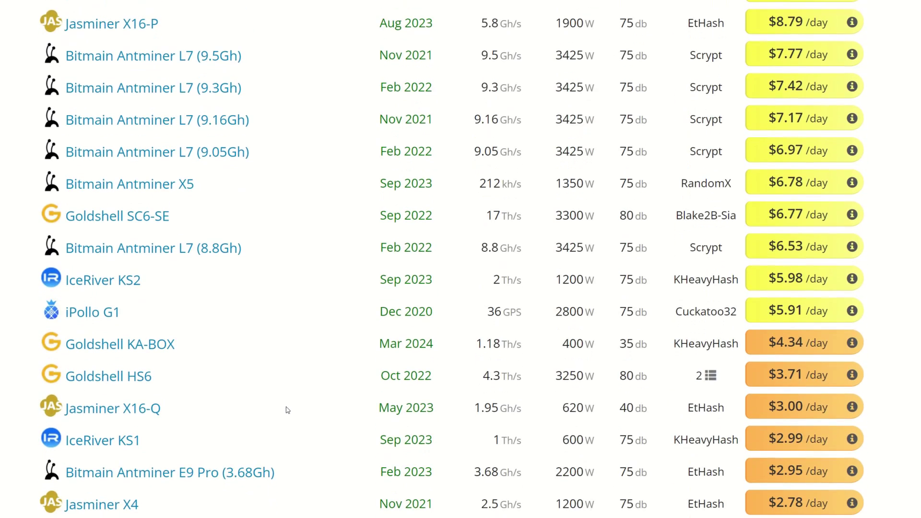
scroll(392, 445, "down", 1)
scroll(394, 446, "up", 4)
scroll(394, 445, "up", 3)
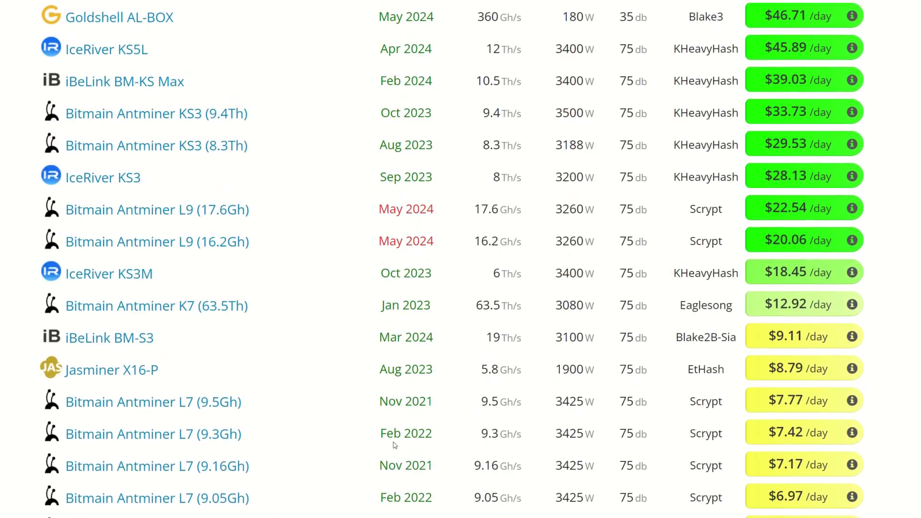
scroll(395, 444, "up", 3)
scroll(395, 444, "up", 1)
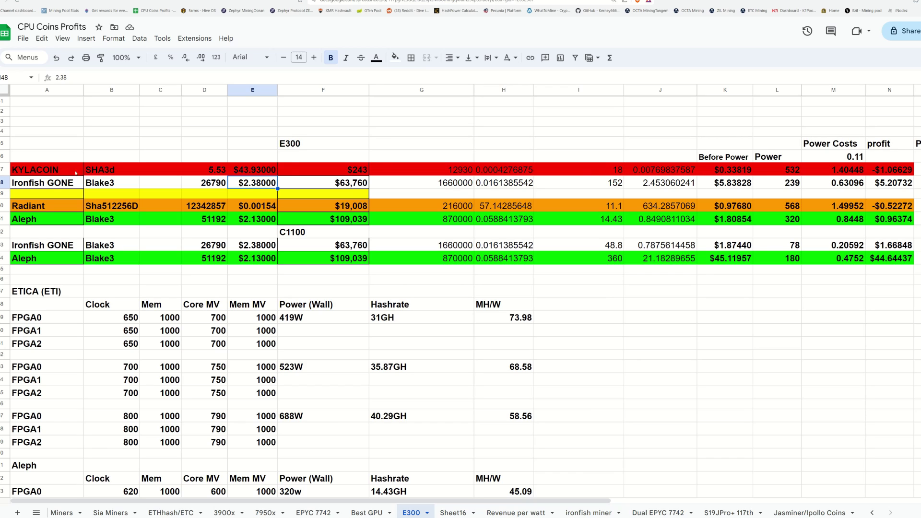
- Move to the Kylacoin pool list, where vipor.net leads with 11 miners
key("ctrl+Tab")
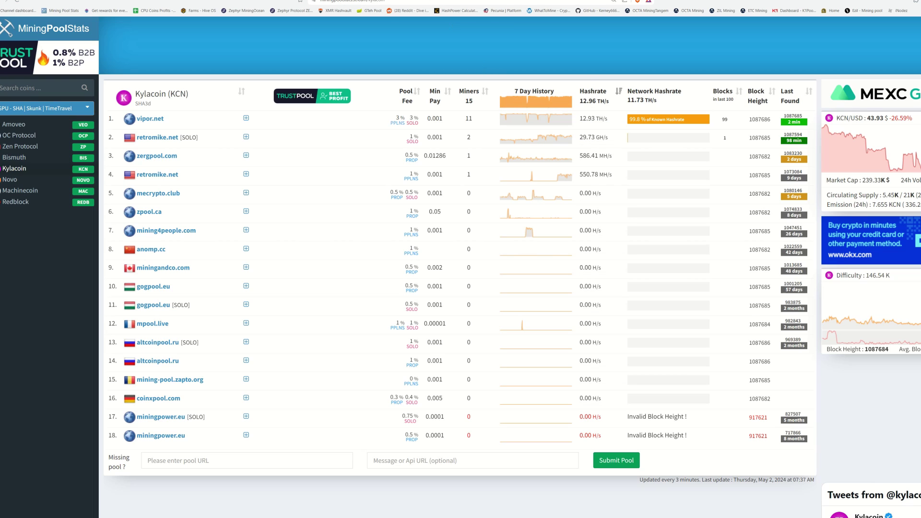
- Check the Radiant and Alephium pool lists, then return to the E300 sheet
key("Return")
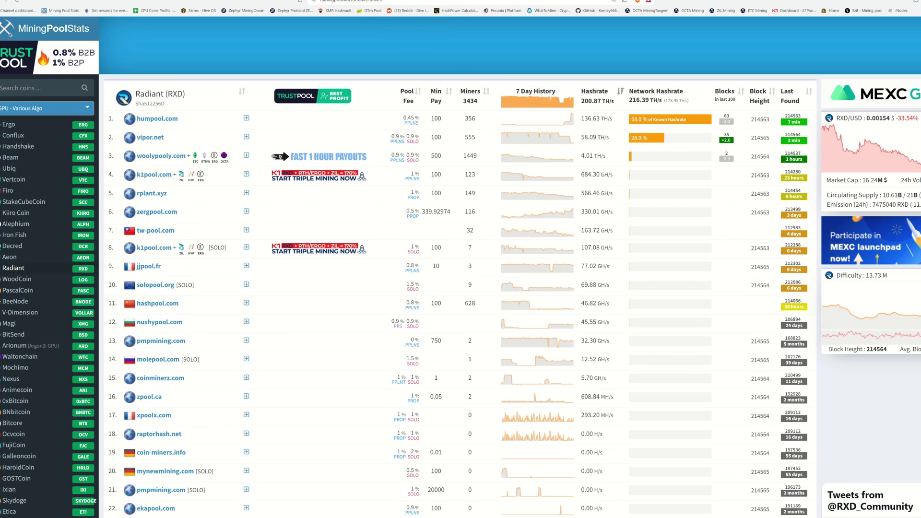
key("Return")
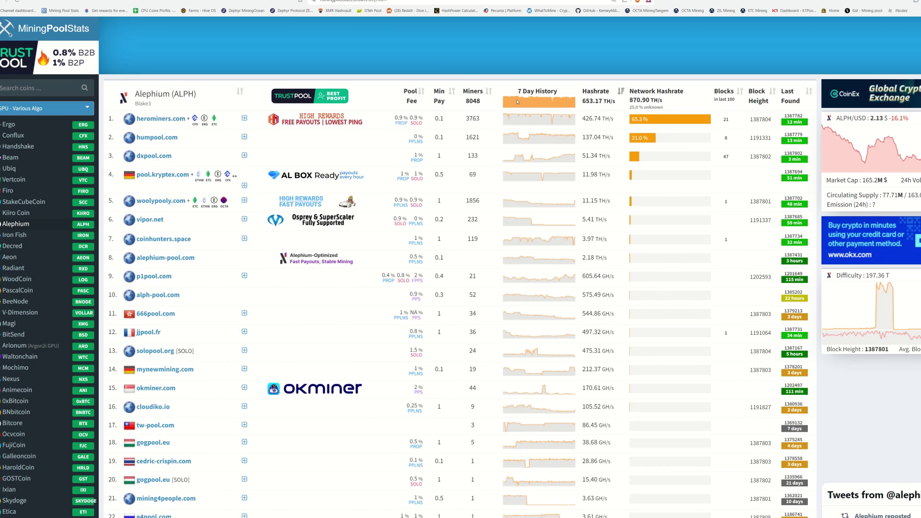
left_click(263, 2)
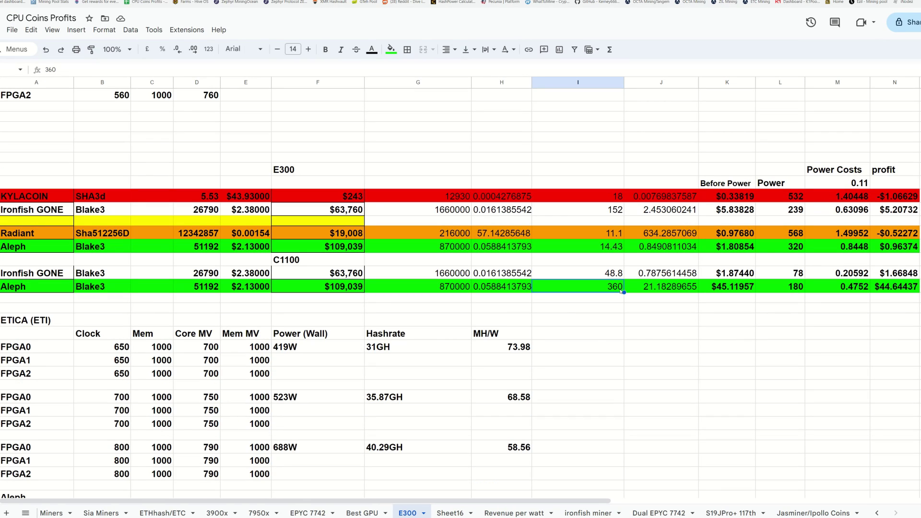
- Replace the C1100 Aleph hashrate 360 in cell I398 with 5.8
double_click(621, 287)
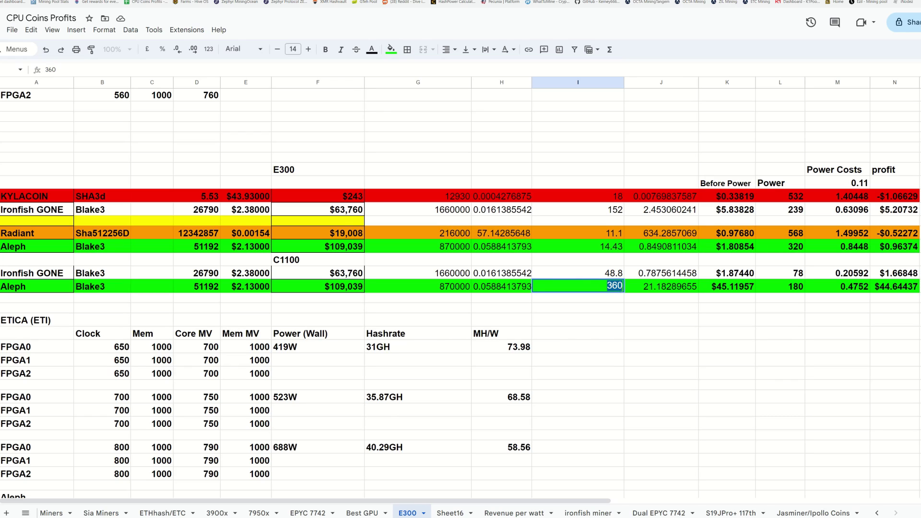
key("BackSpace")
type("5.8")
key("Return")
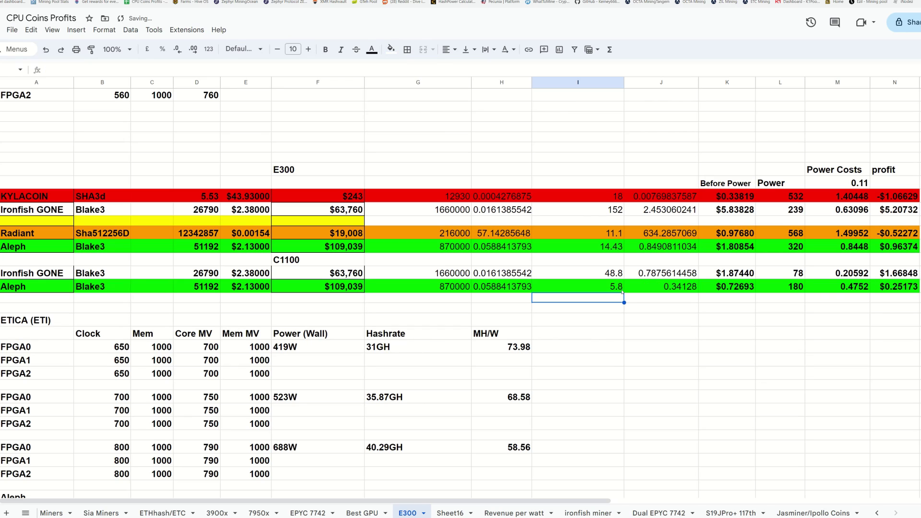